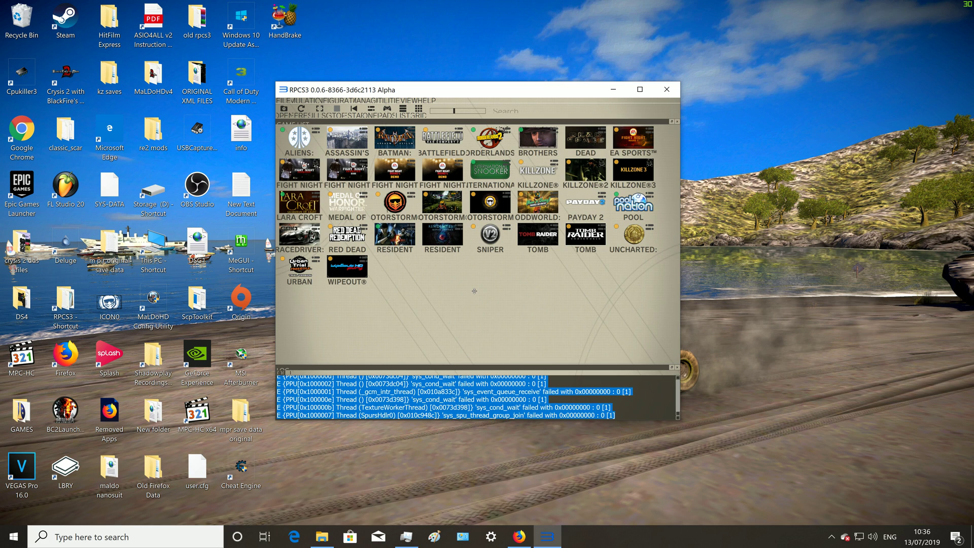
Switch to Firefox, read the LittleBigPlanet Karting video's description and comments about the Vblank Rate setting, and close the browser
click(520, 536)
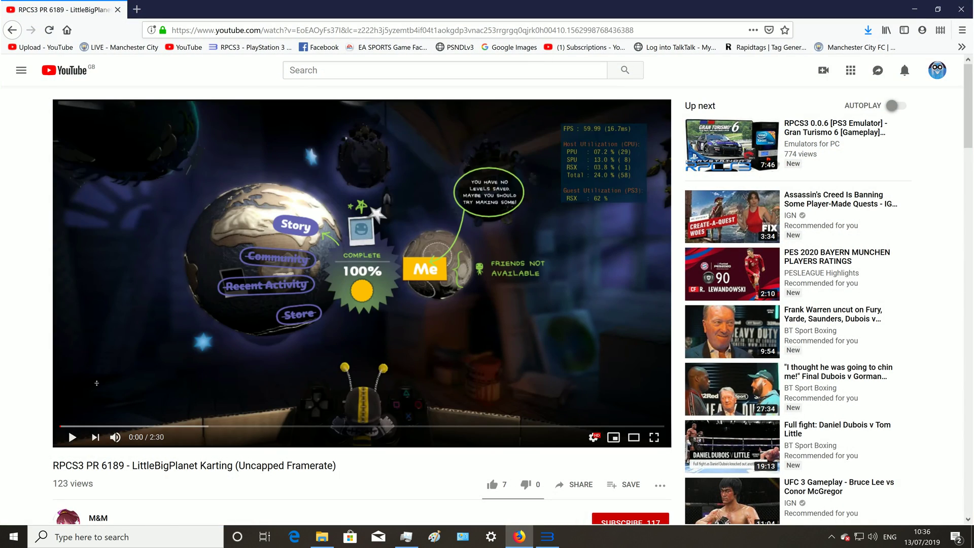
scroll(363, 373, down, 2)
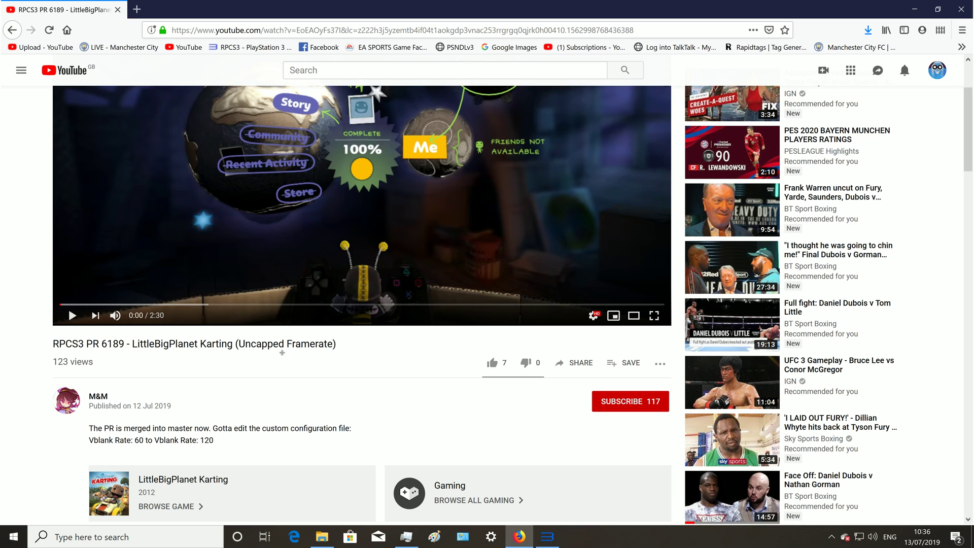
scroll(150, 378, down, 1)
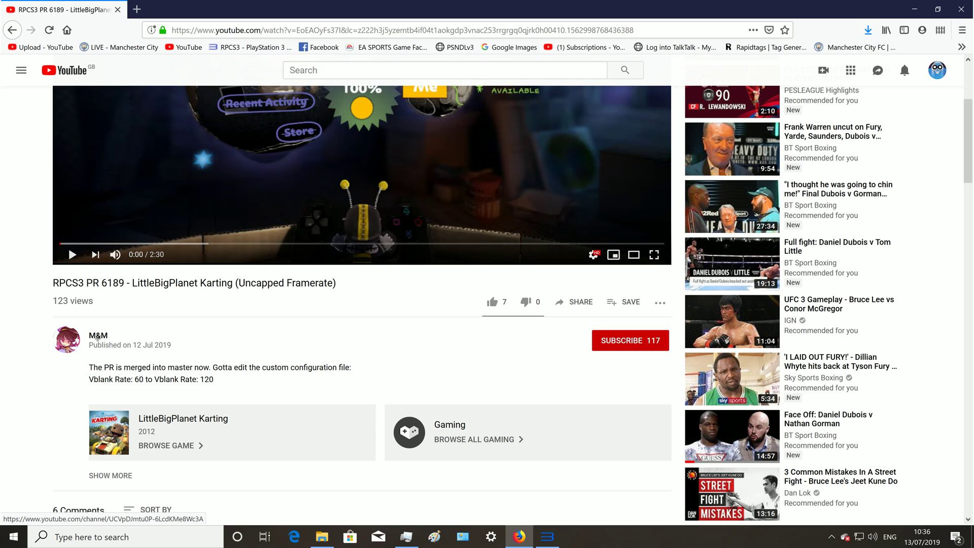
scroll(566, 408, down, 3)
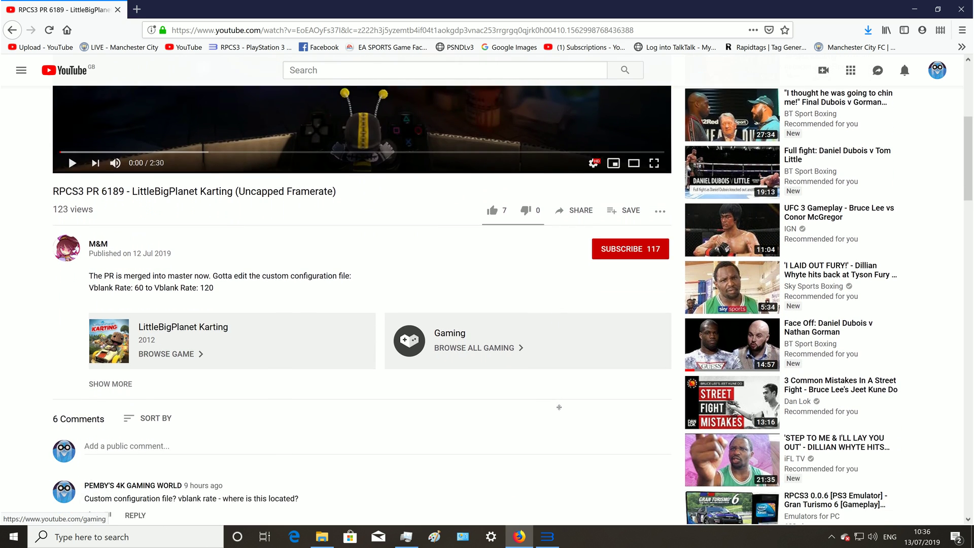
scroll(559, 407, down, 5)
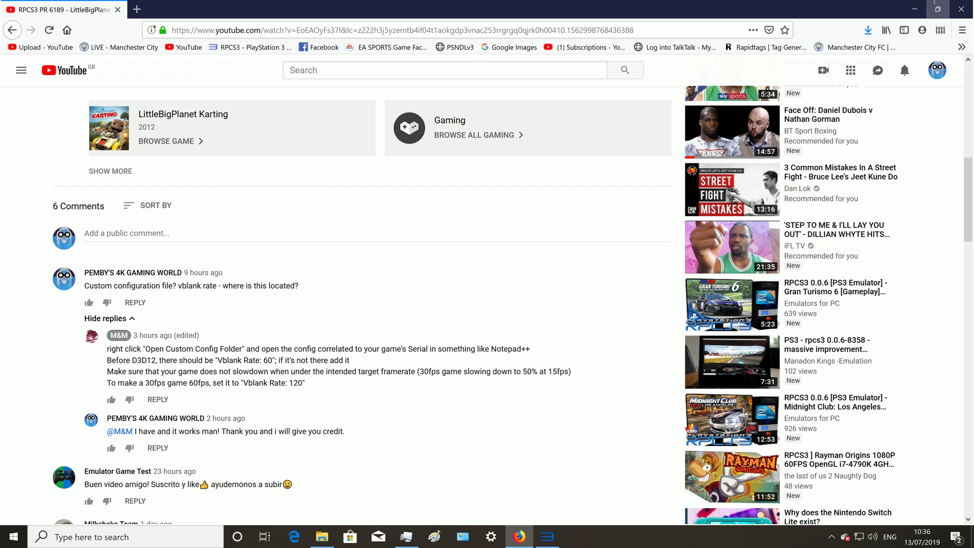
click(961, 9)
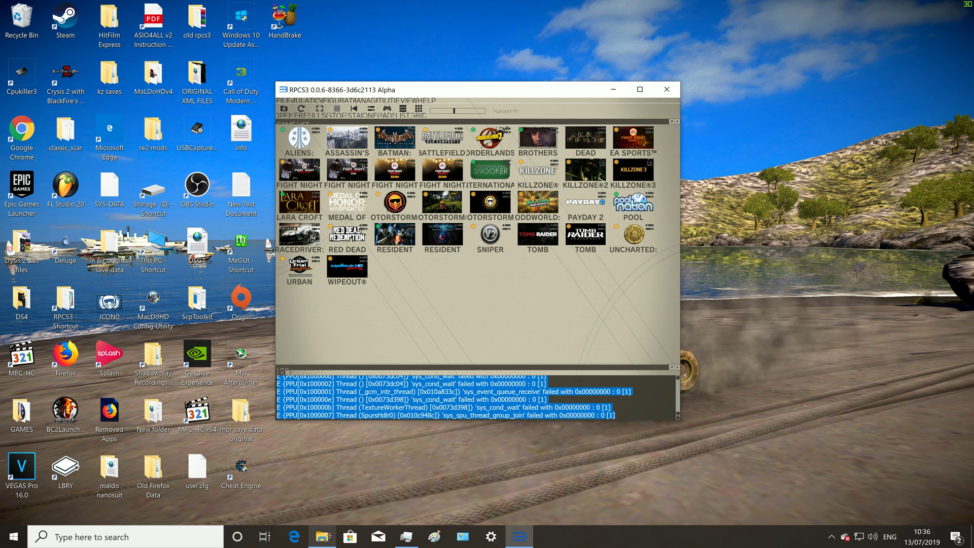
Switch to File Explorer and open the custom_configs folder inside the RPCS3 config folder
click(322, 536)
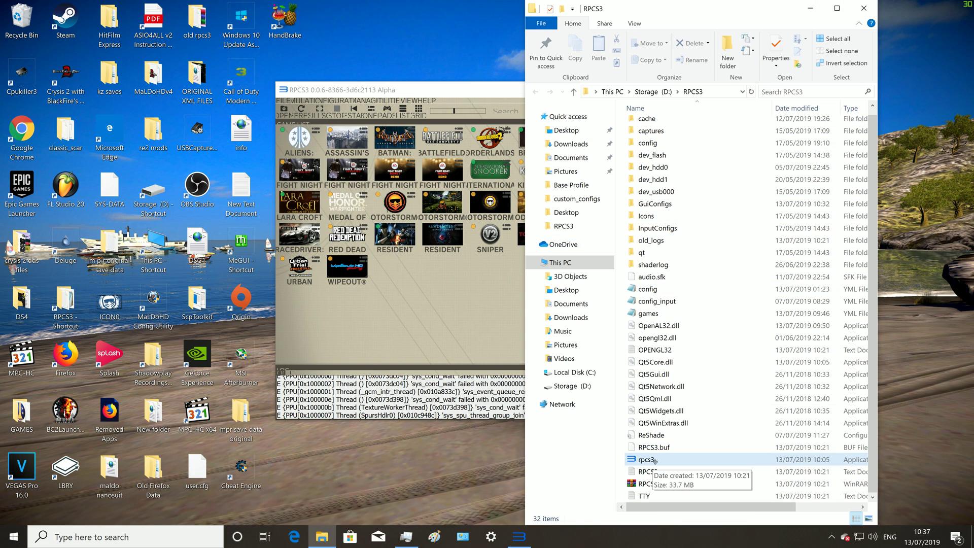
scroll(655, 460, up, 1)
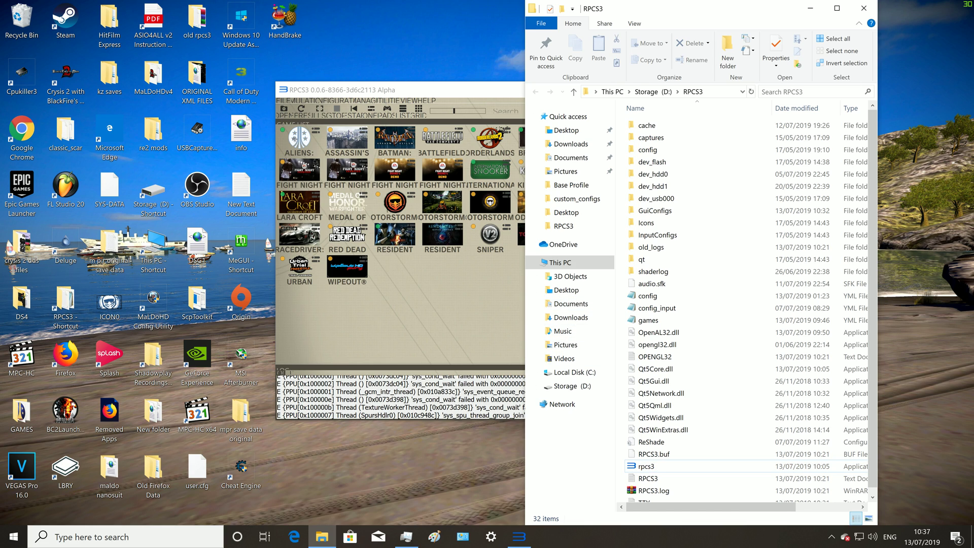
click(299, 141)
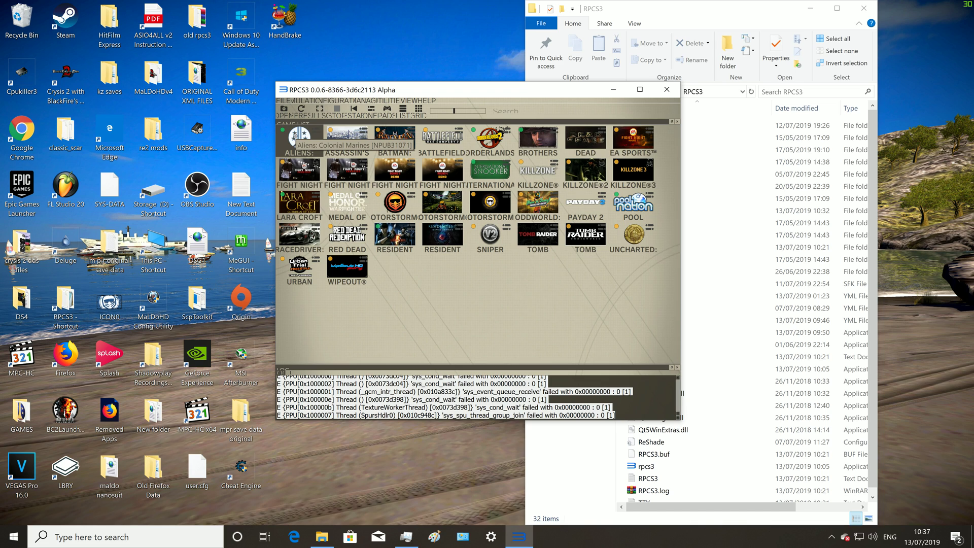
click(779, 212)
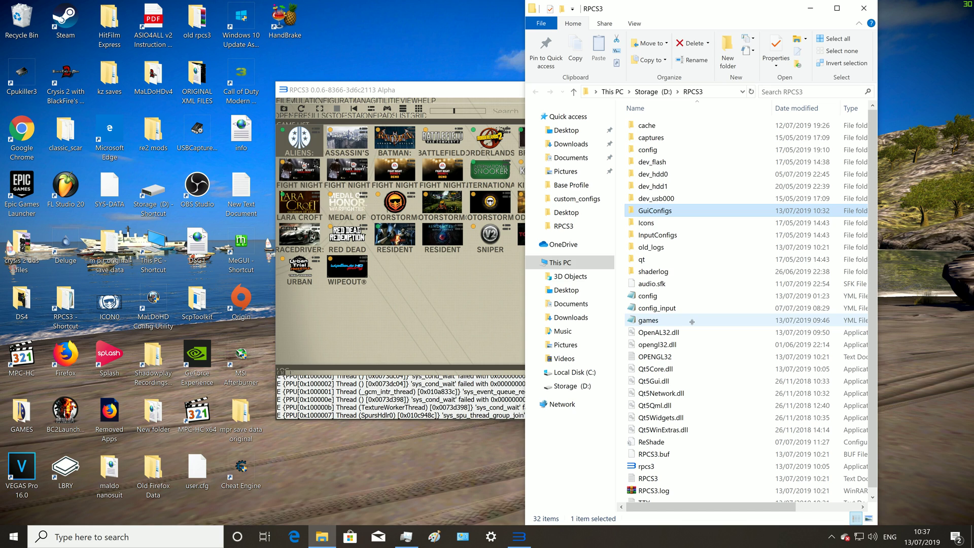
double_click(652, 150)
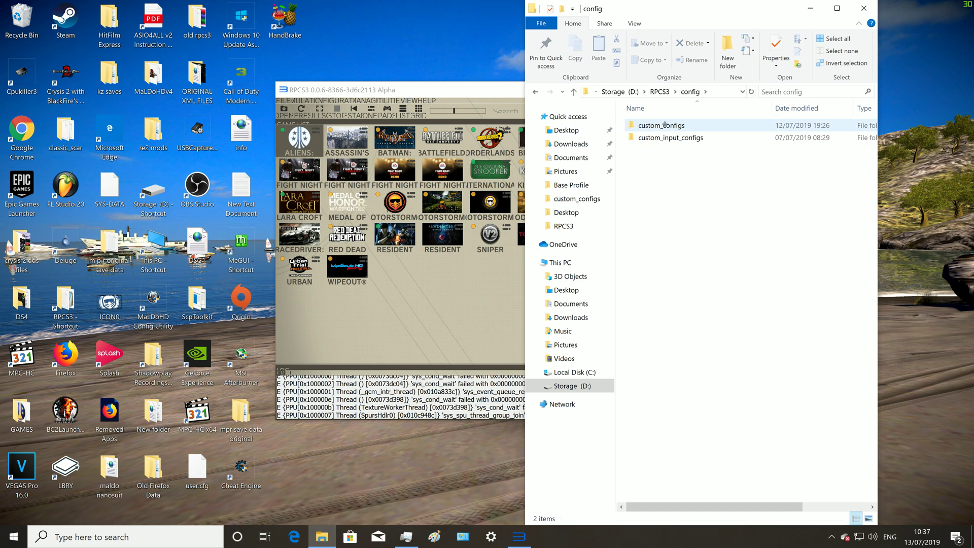
double_click(664, 125)
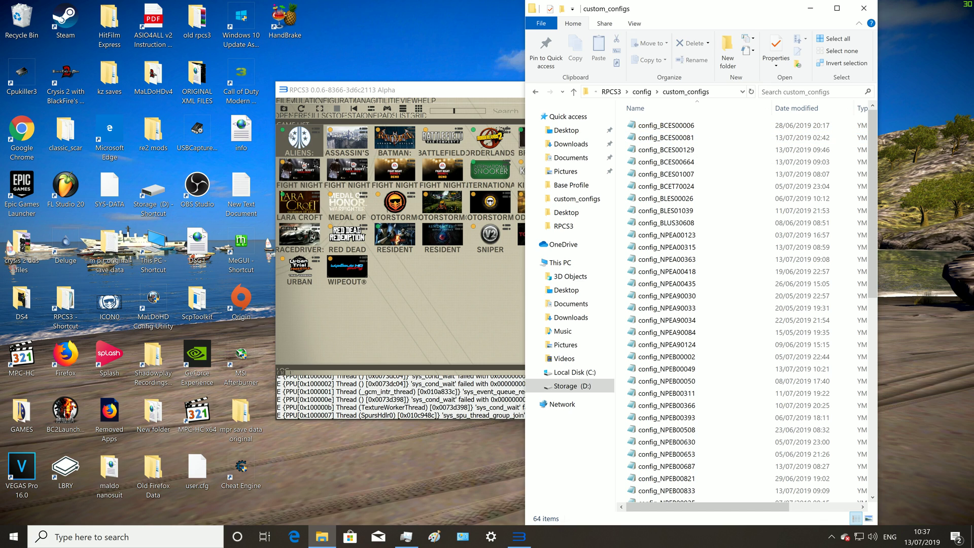
Check the serial of Aliens: Colonial Marines in RPCS3 and open its matching file, config_NPUB31071, in Notepad with the window fully in view
click(305, 145)
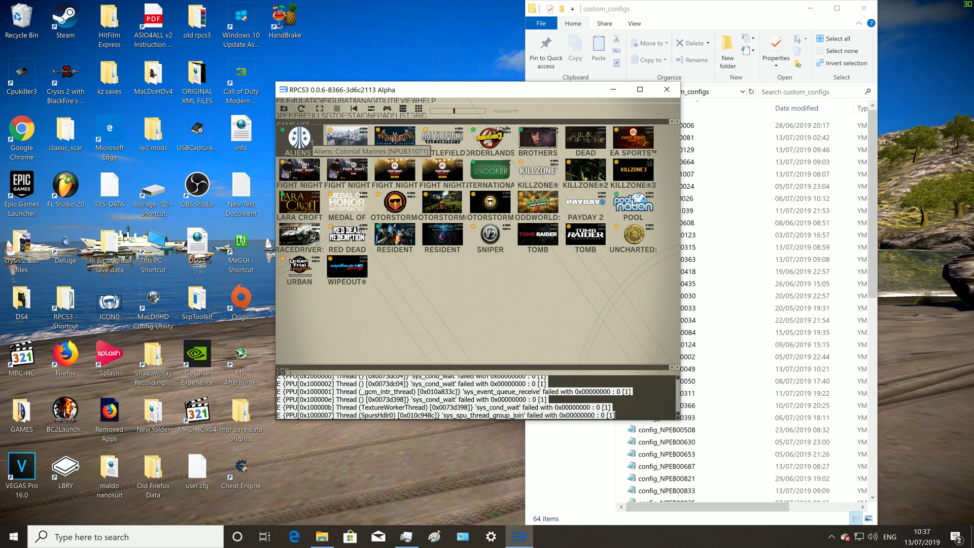
click(795, 199)
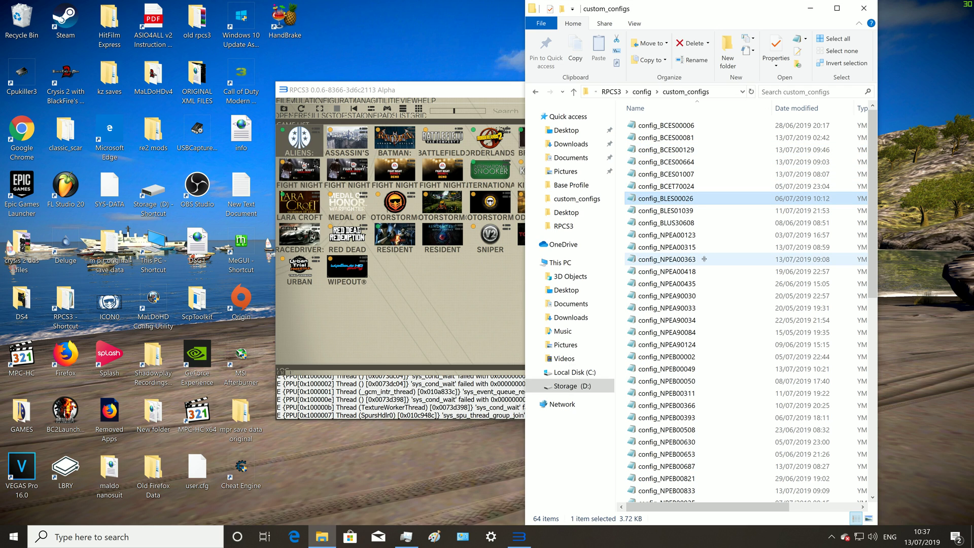
scroll(683, 401, down, 4)
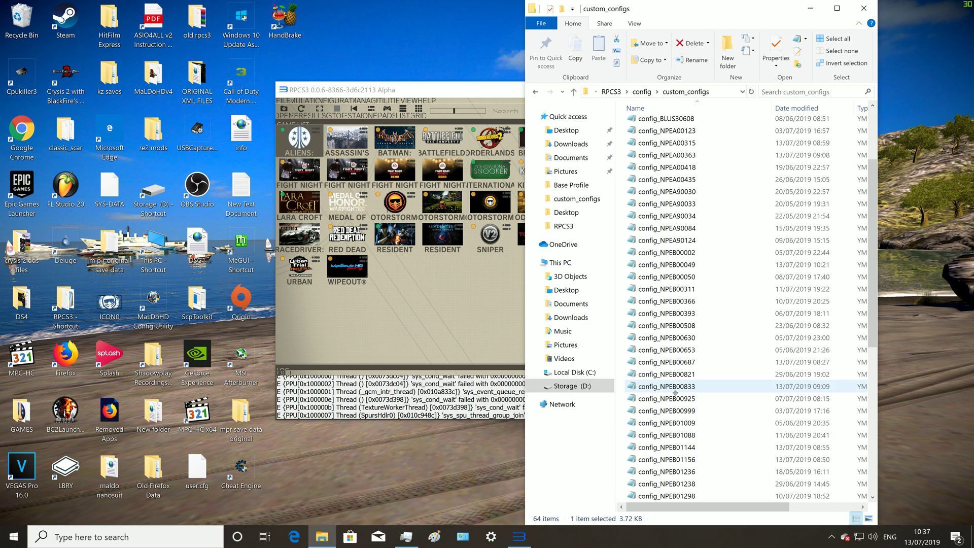
scroll(690, 431, down, 7)
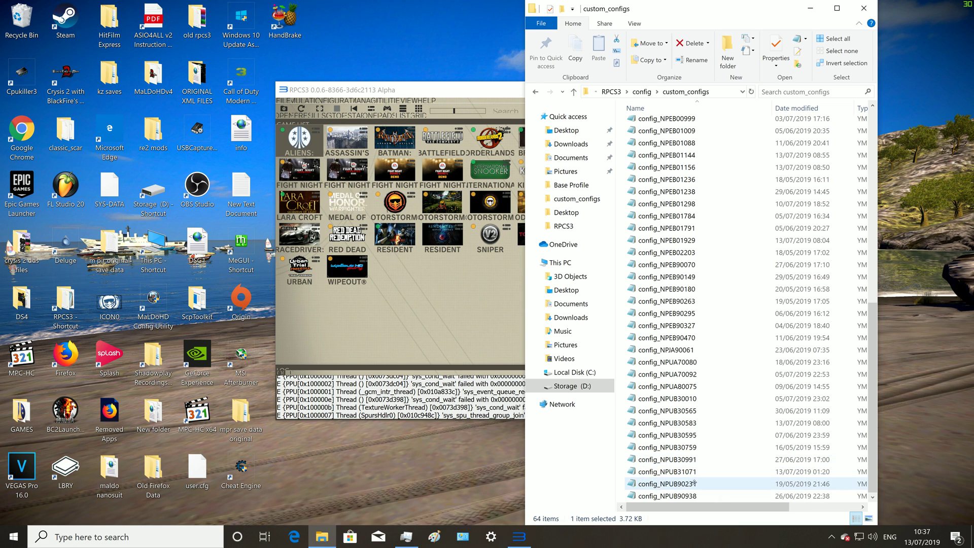
click(675, 471)
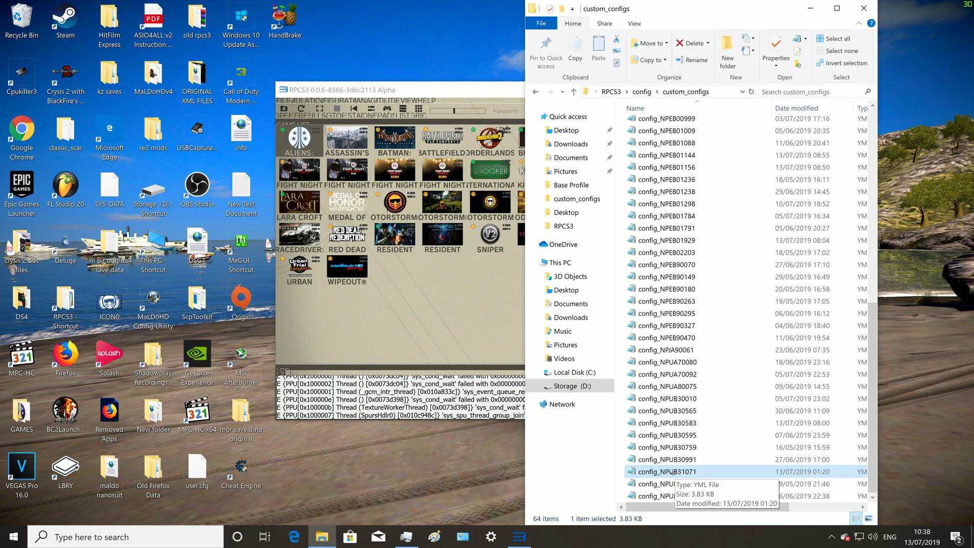
double_click(639, 471)
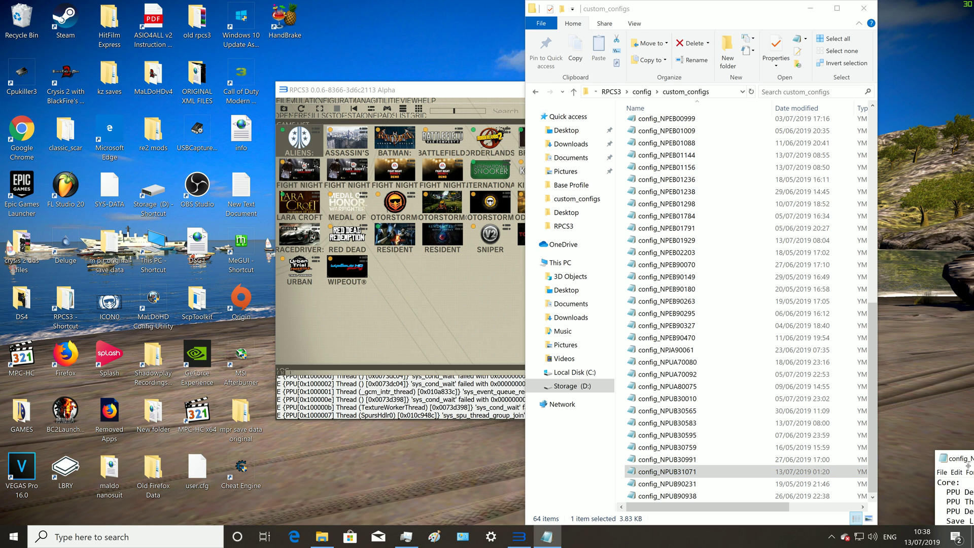
drag(964, 457, 303, 32)
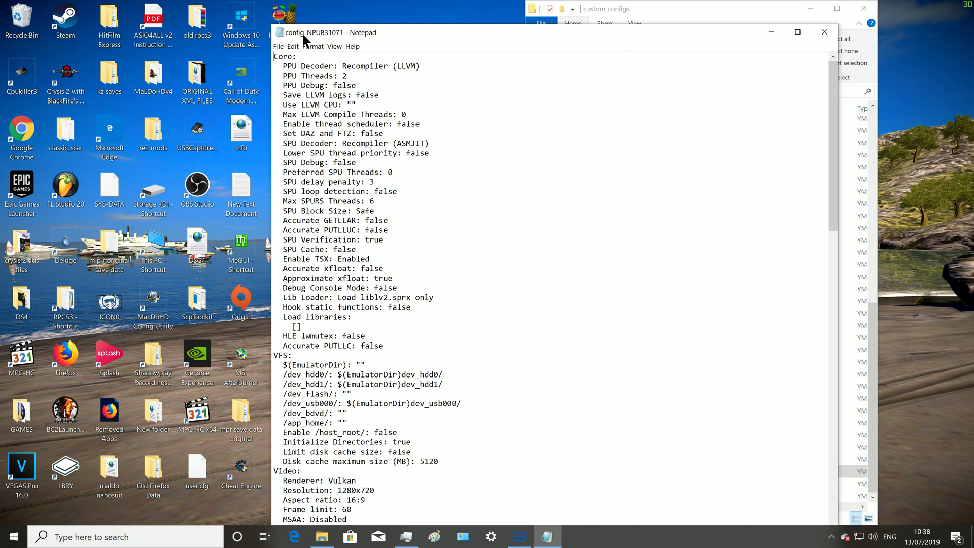
Find and highlight the Vblank Rate line just above the D3D12 section, and close the configuration file
scroll(394, 191, down, 7)
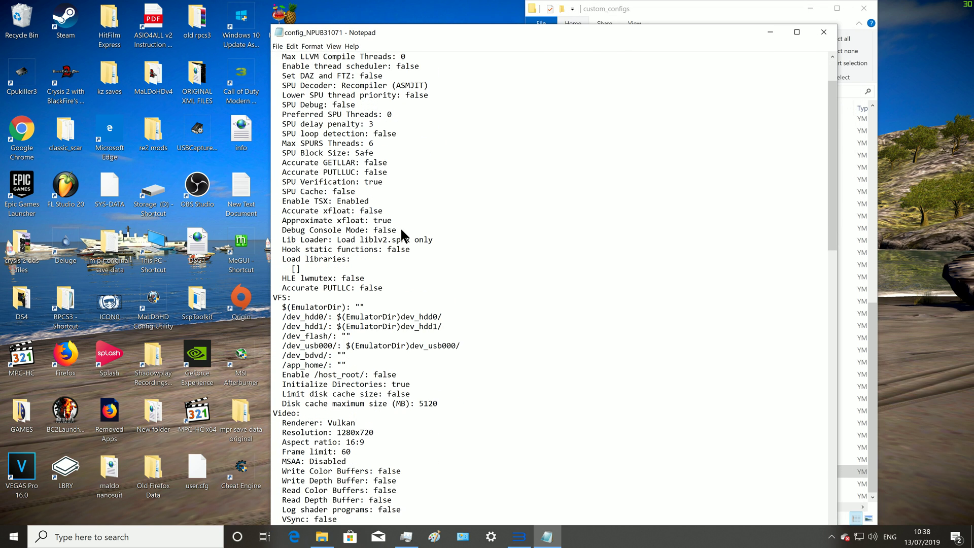
scroll(409, 258, down, 10)
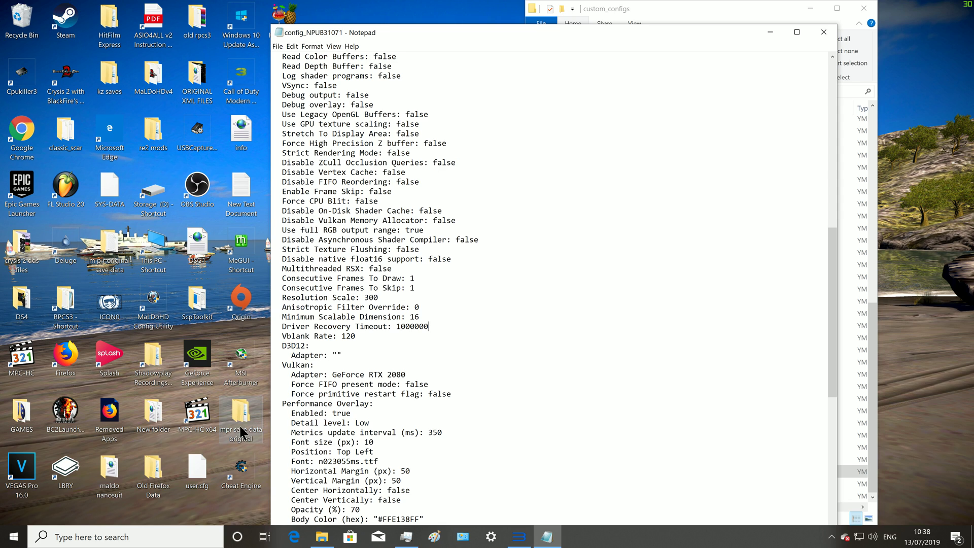
drag(276, 336, 348, 335)
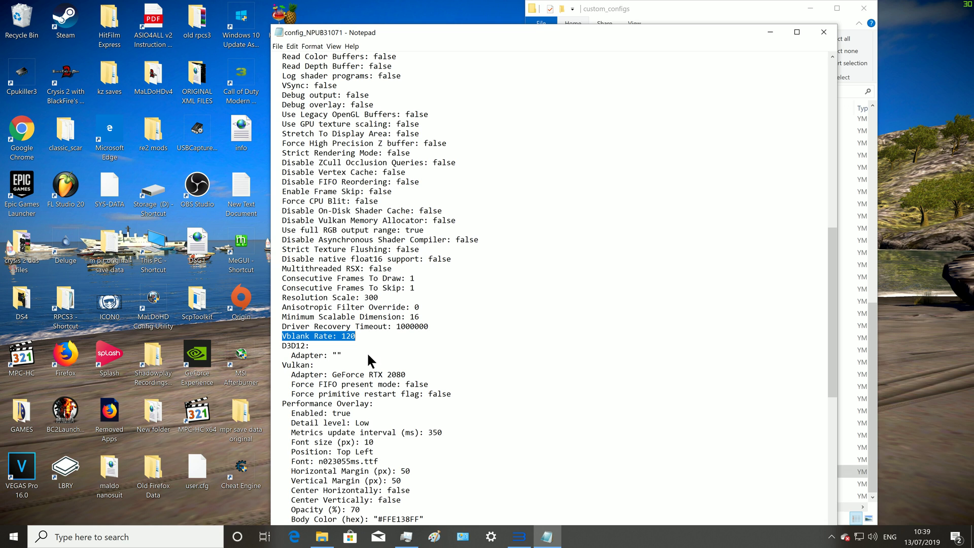
click(822, 32)
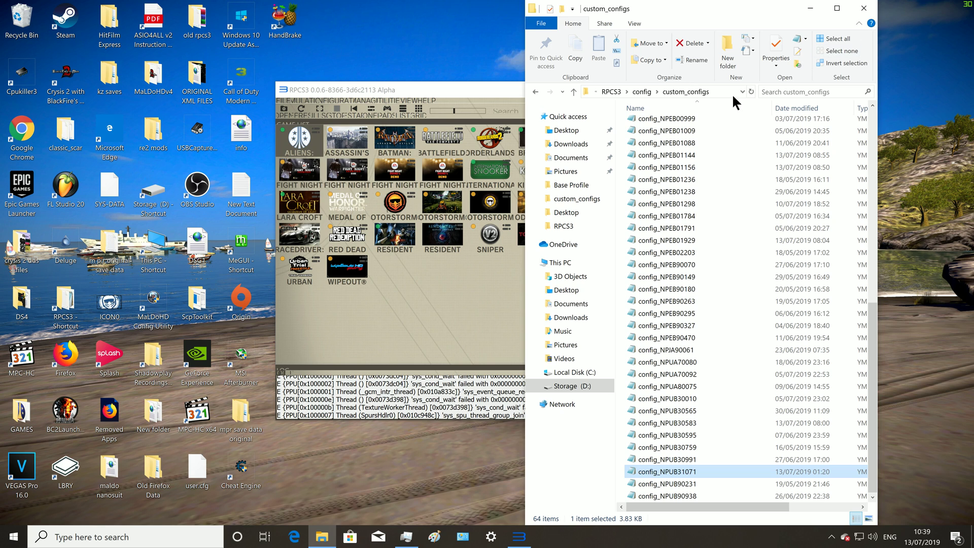
Return File Explorer to the main RPCS3 folder and boot Aliens: Colonial Marines in RPCS3 with its custom configuration
click(610, 92)
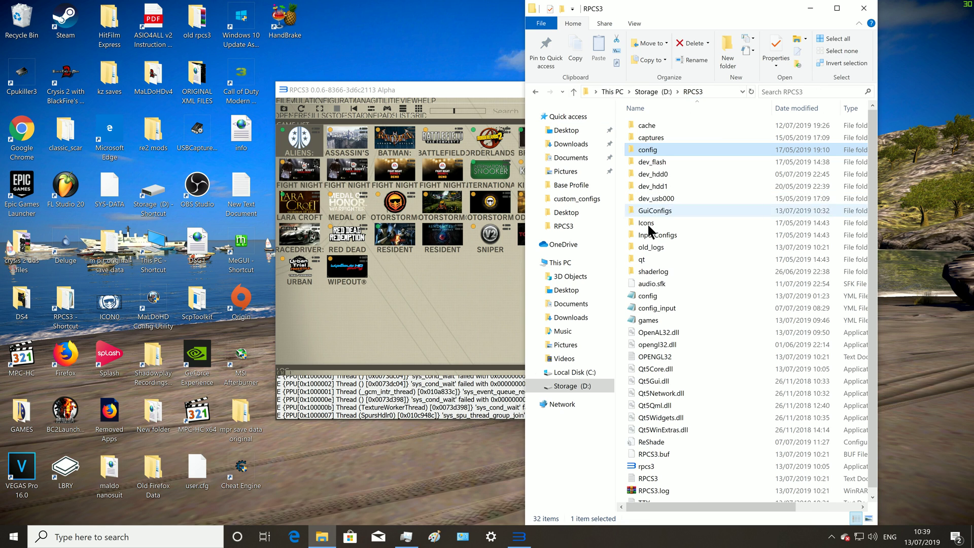
right_click(300, 141)
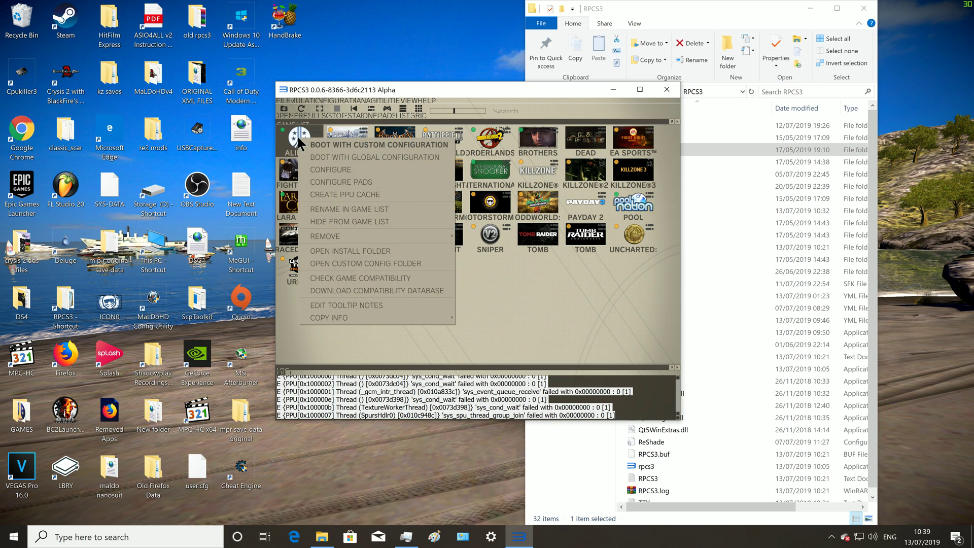
click(330, 147)
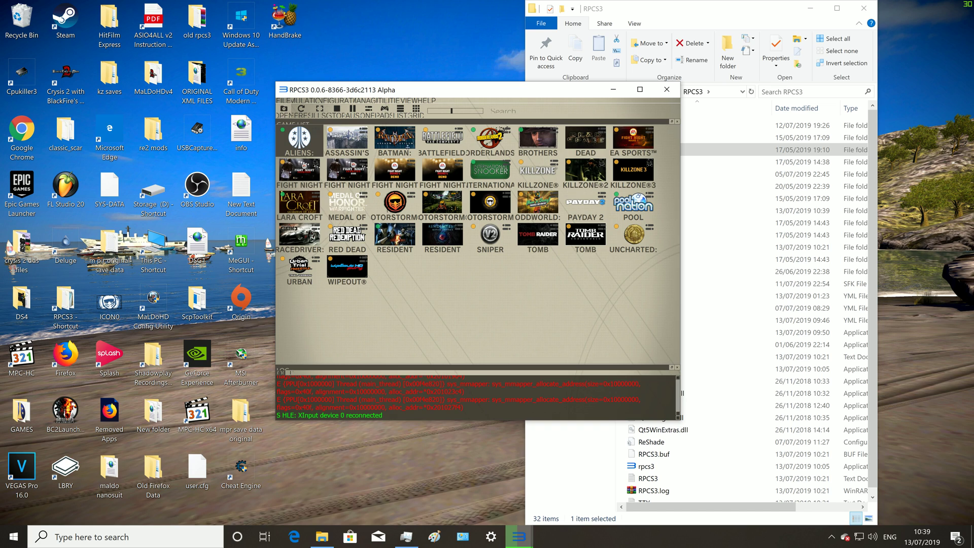
click(405, 145)
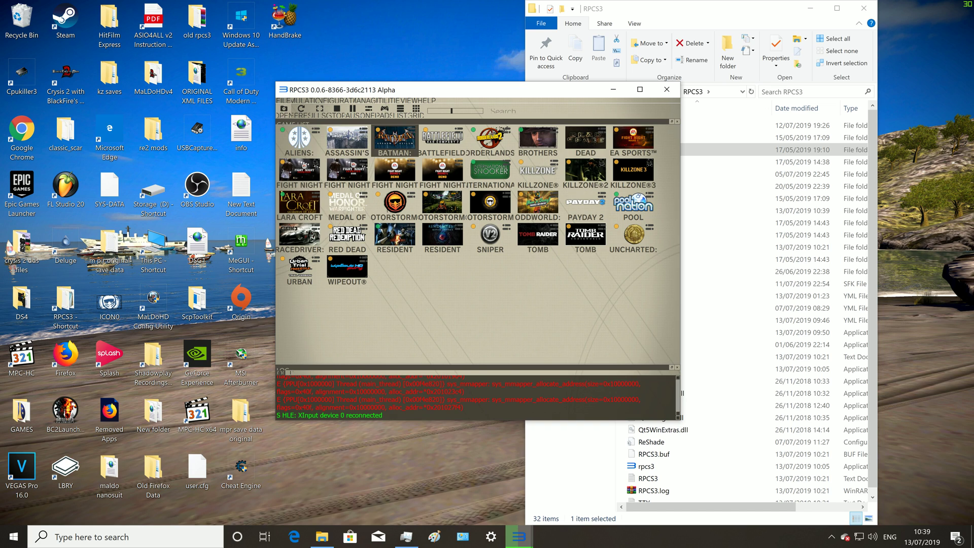
click(490, 140)
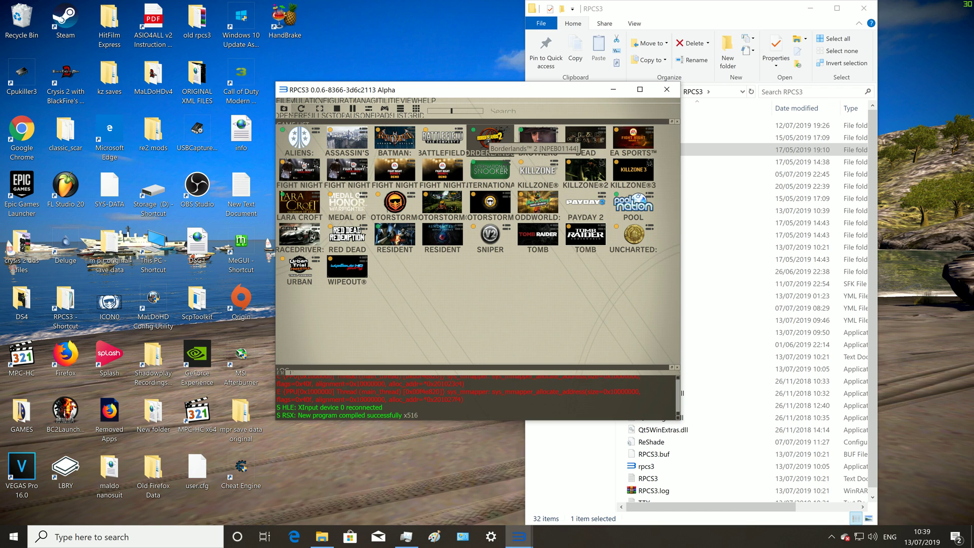
click(589, 142)
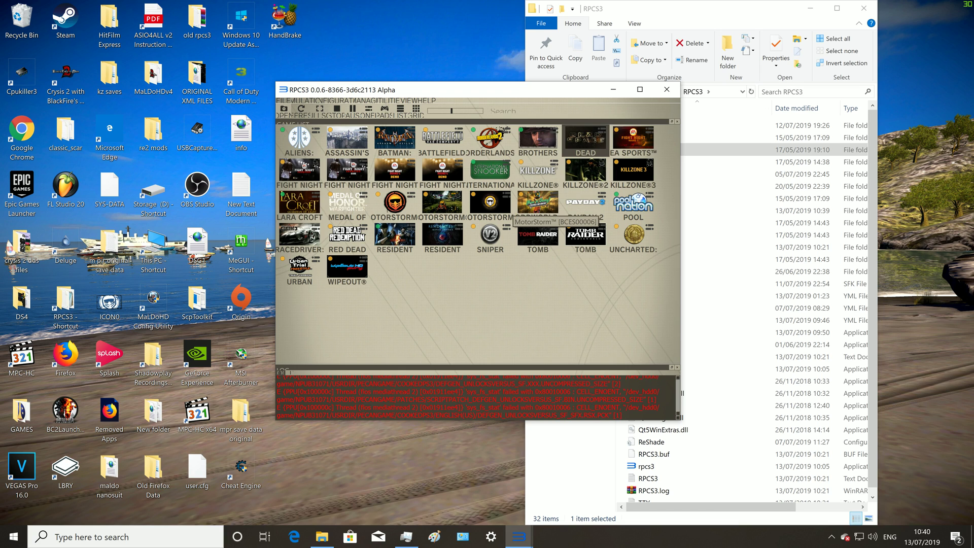
click(531, 201)
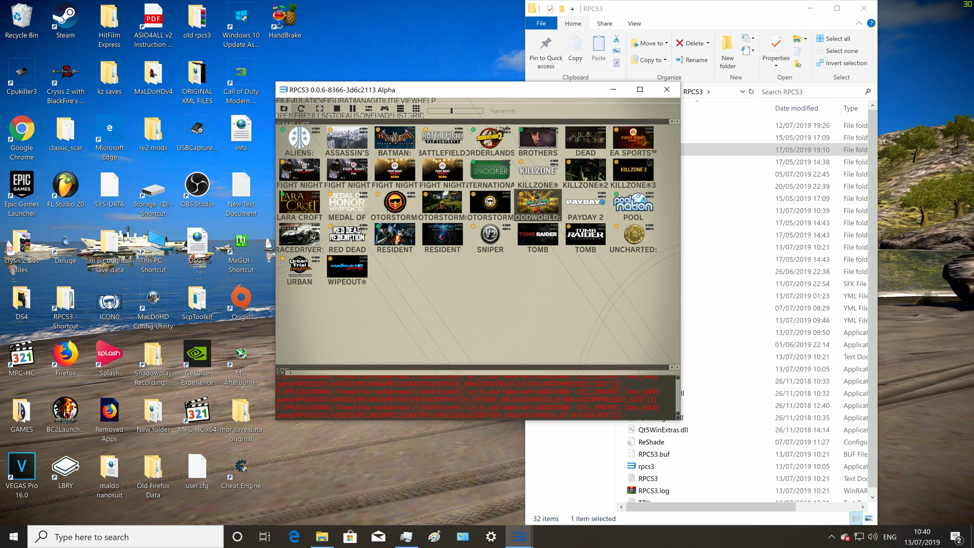
click(576, 198)
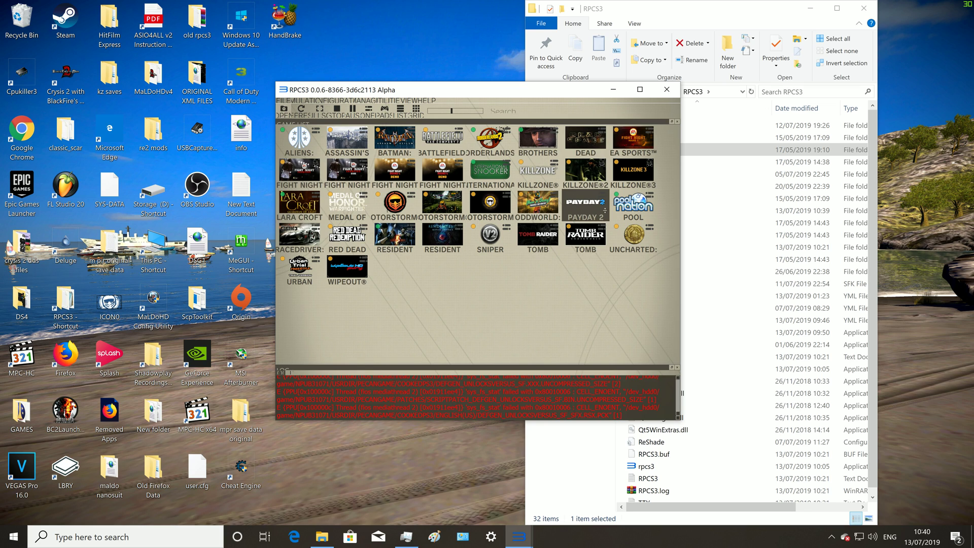
click(652, 215)
click(636, 236)
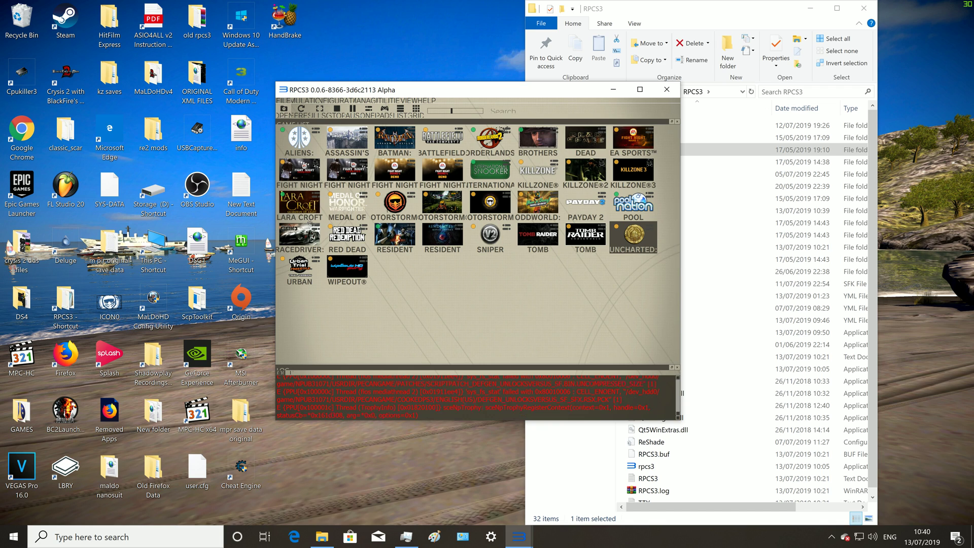
click(341, 231)
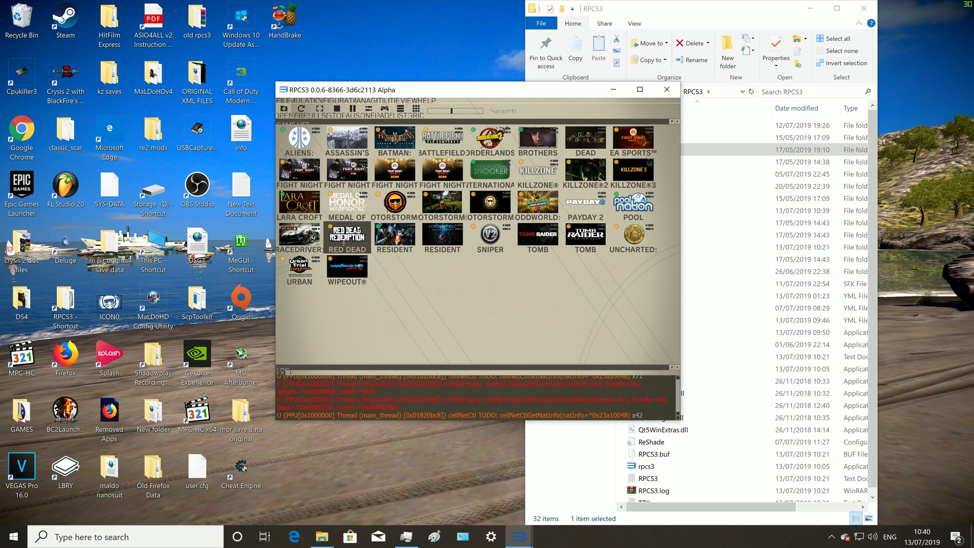
click(348, 267)
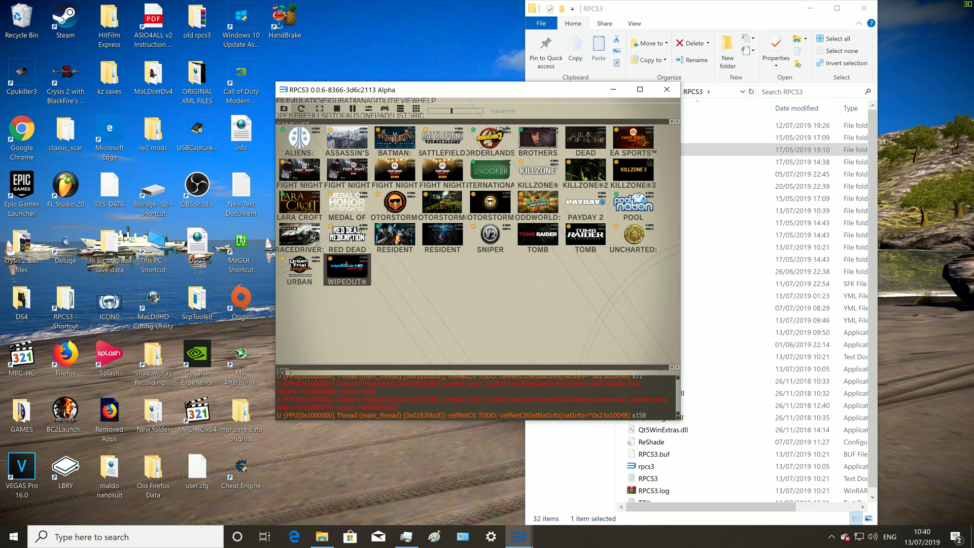
click(395, 236)
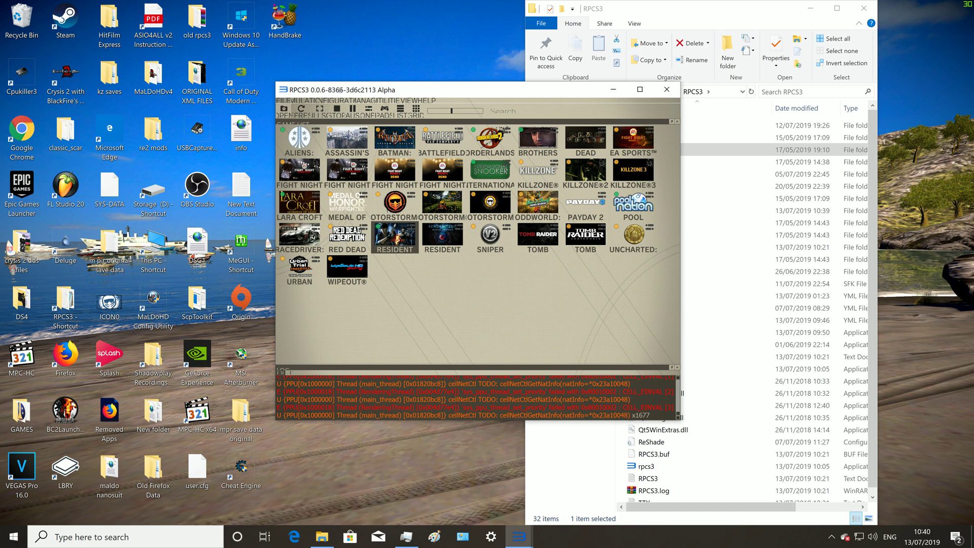
Bring the Aliens: Colonial Marines game window to the front and enter its campaign from the title screen
click(519, 537)
click(555, 486)
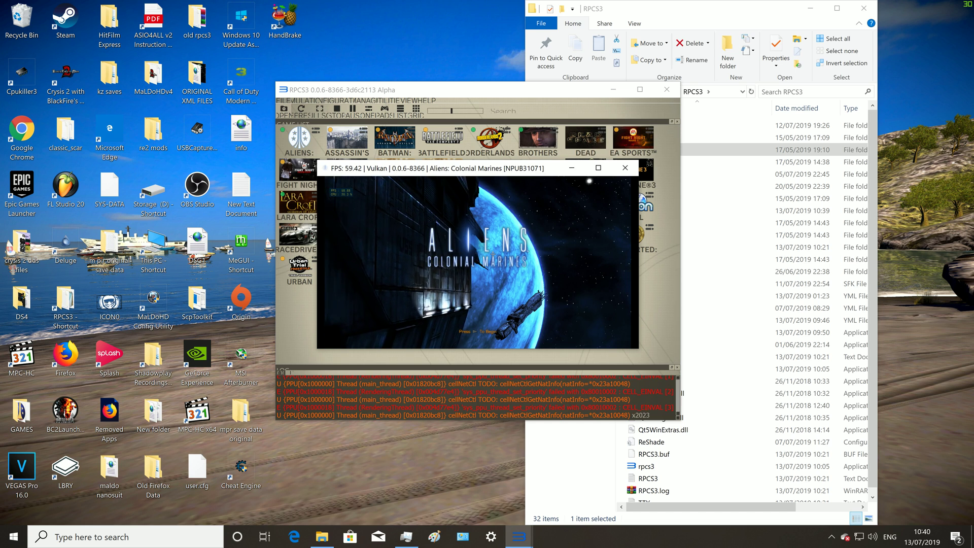
key(Return)
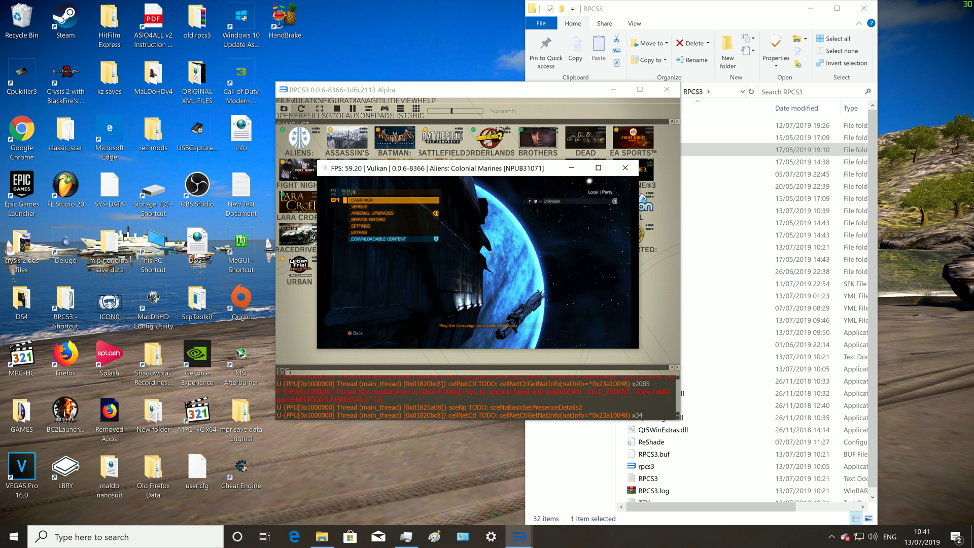
key(x)
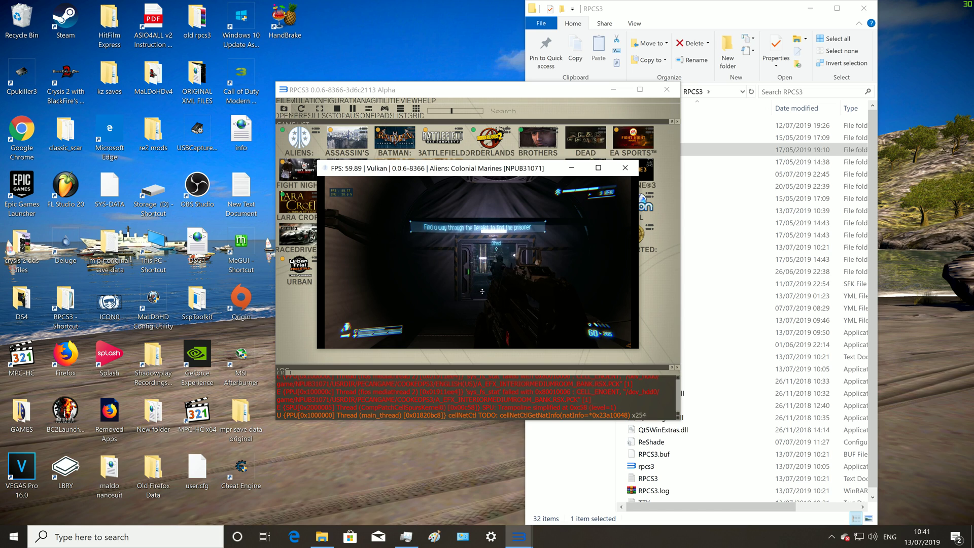
Make the game full screen and walk through the open doorway into the alien chamber, resuming play after the pause
key(alt+Return)
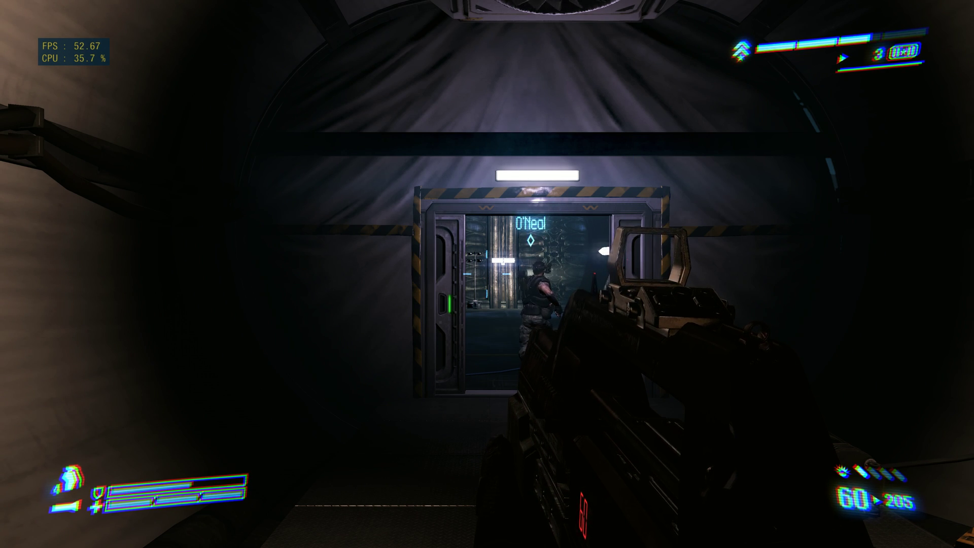
key(w)
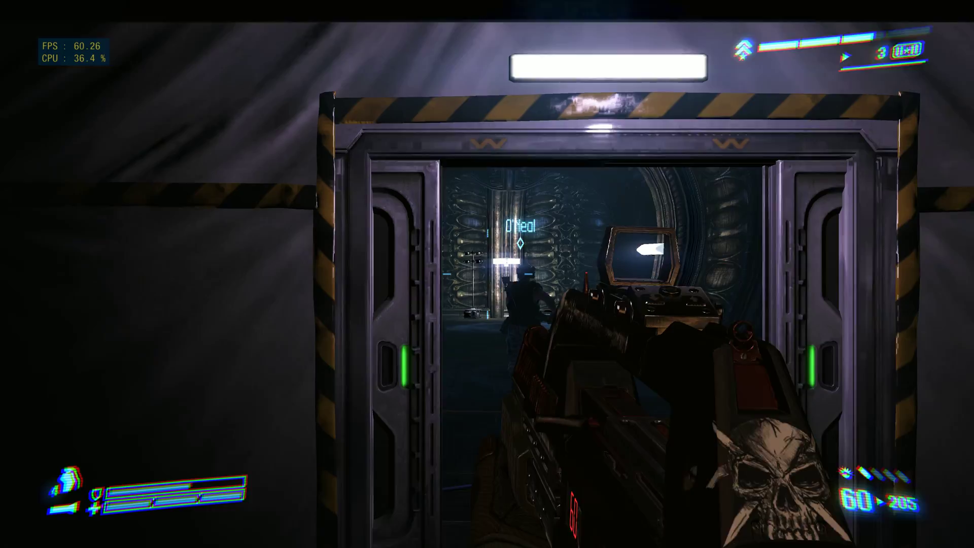
key(w)
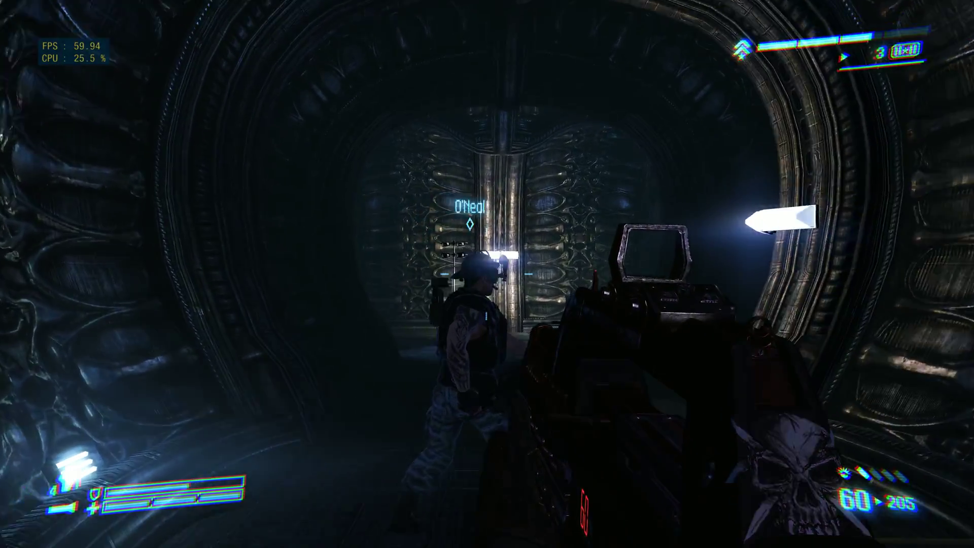
key(w)
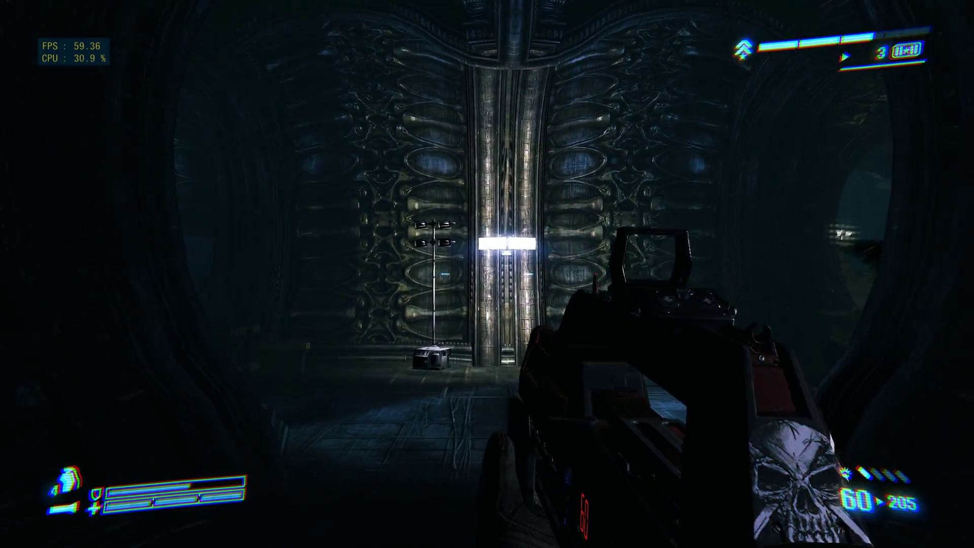
key(w)
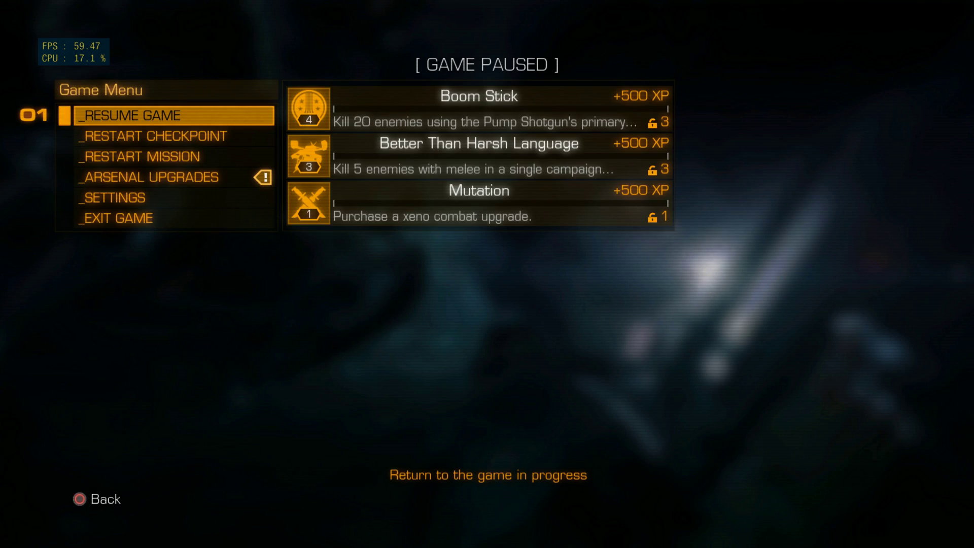
key(Return)
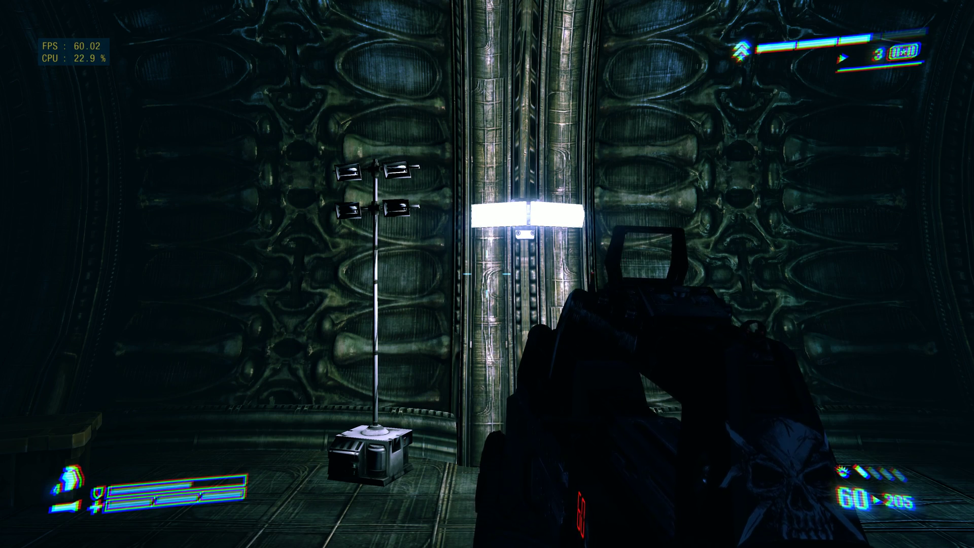
Look around the alien chamber in motion to examine the FPS and CPU overlay during gameplay
key(w)
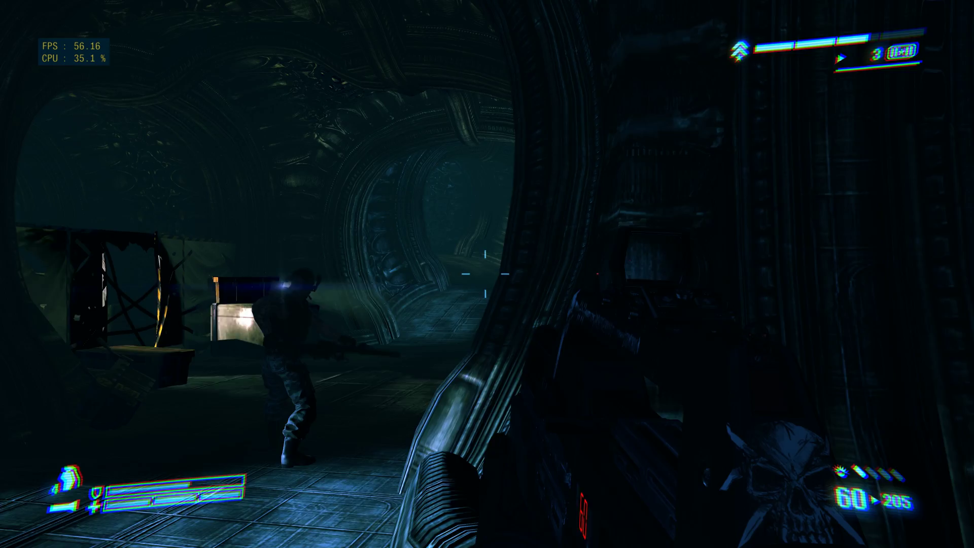
key(w)
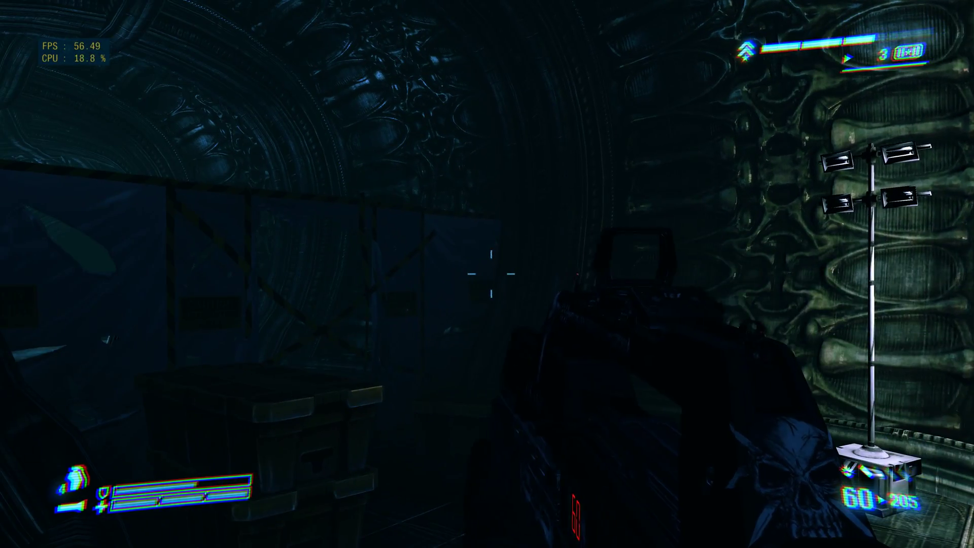
key(w)
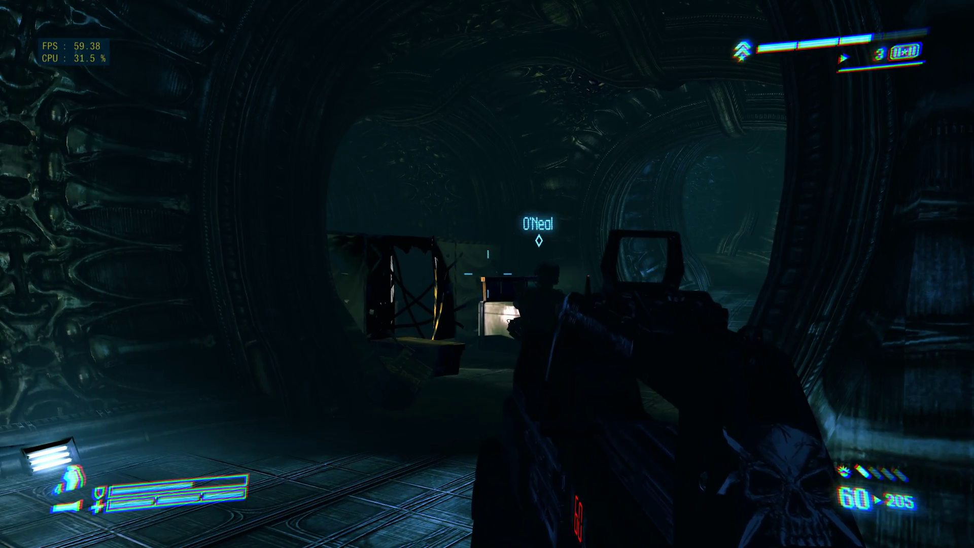
key(w)
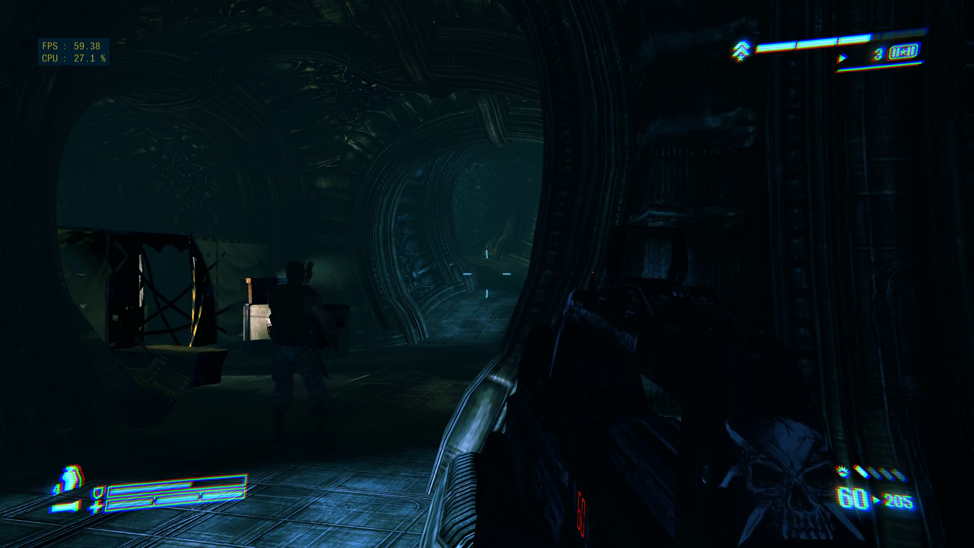
key(w)
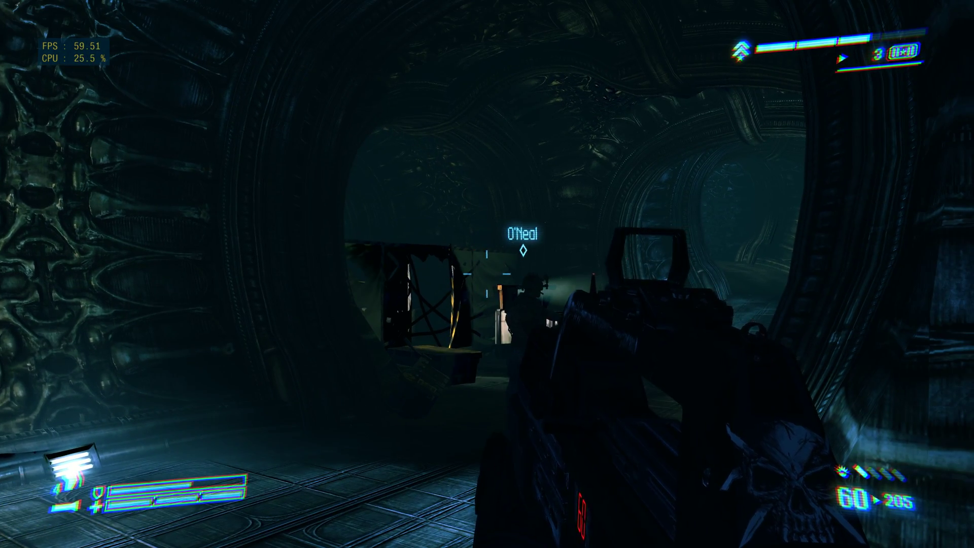
key(w)
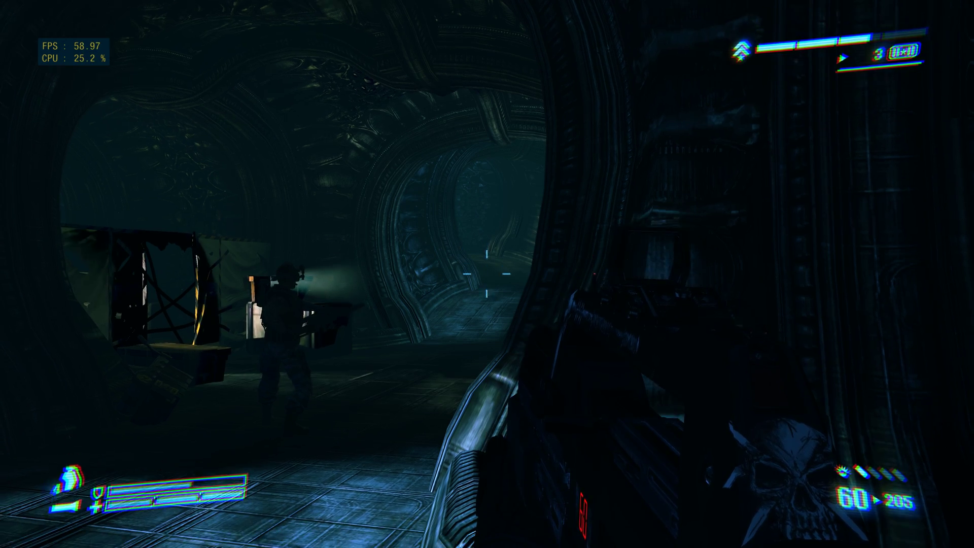
key(w)
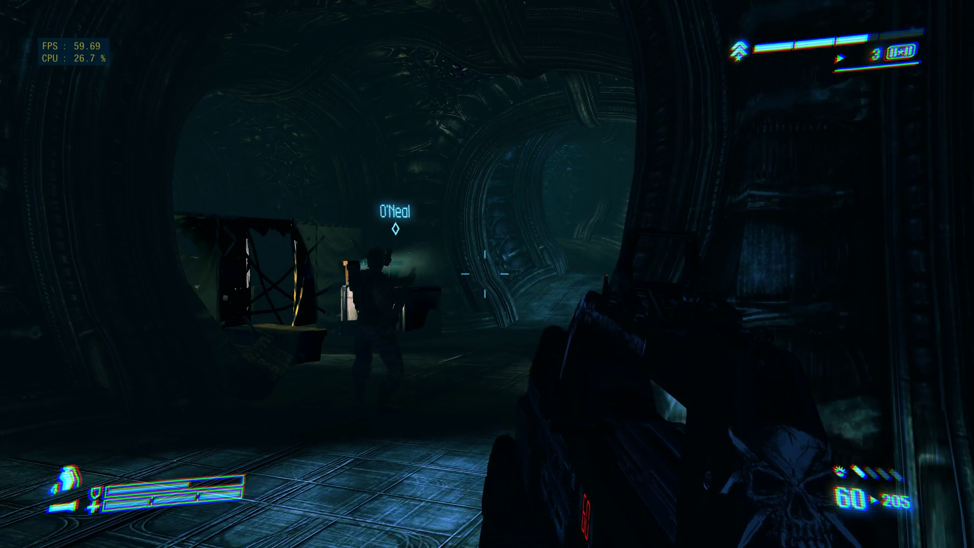
key(w)
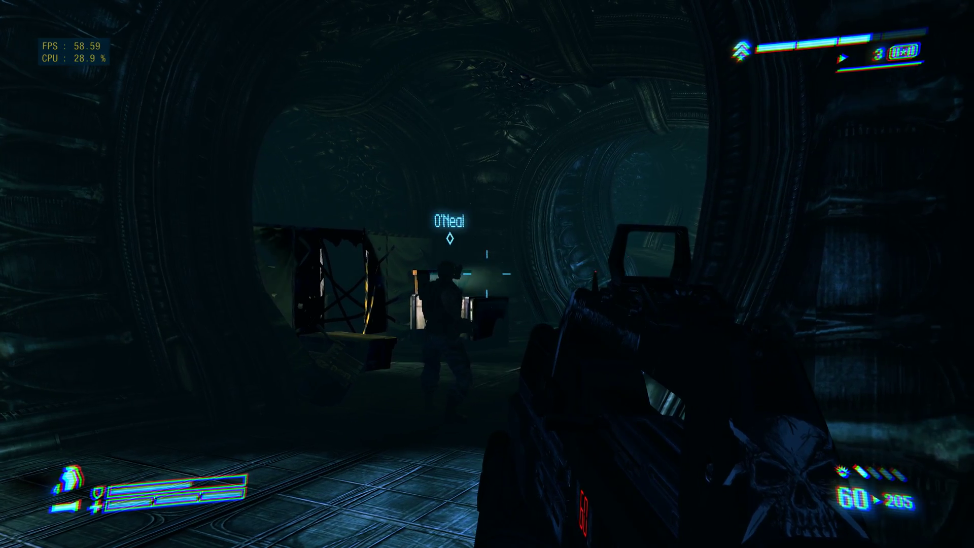
key(w)
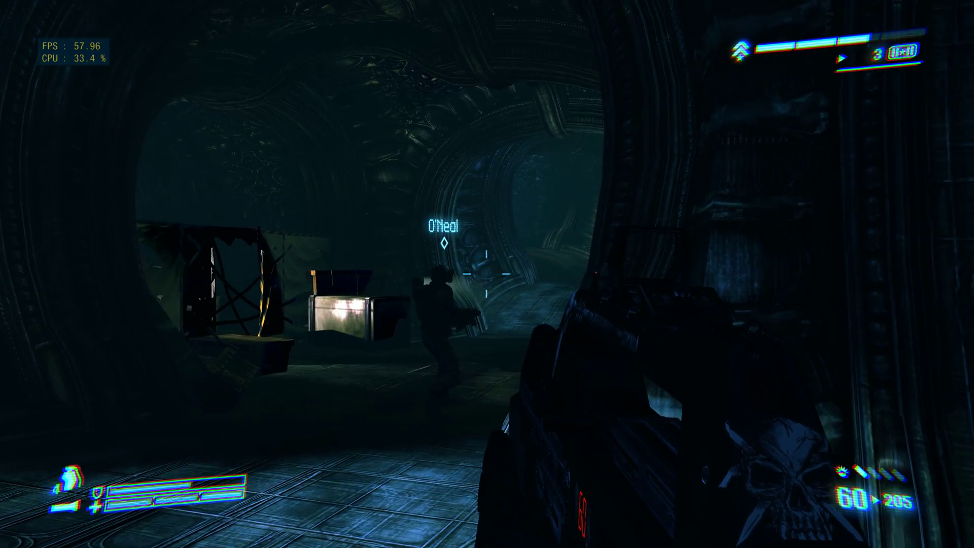
key(w)
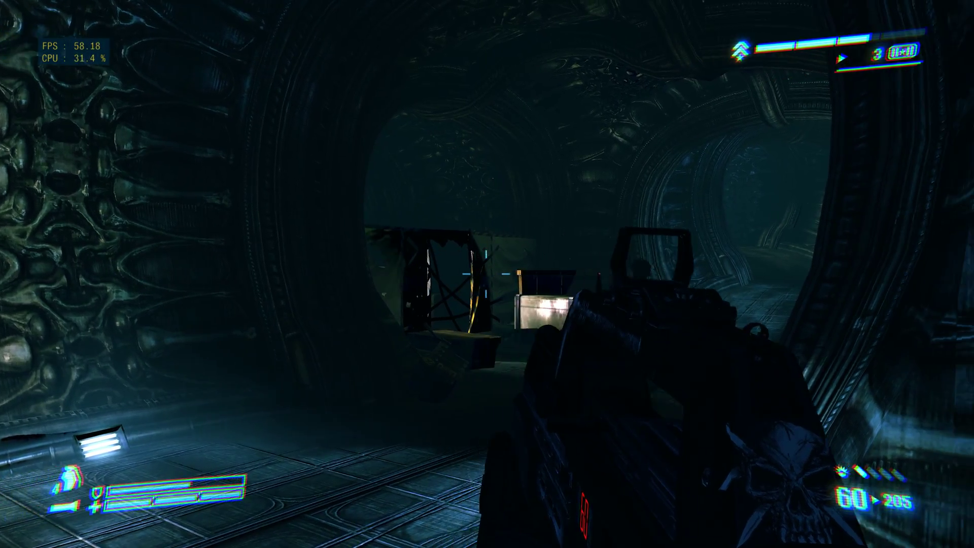
key(w)
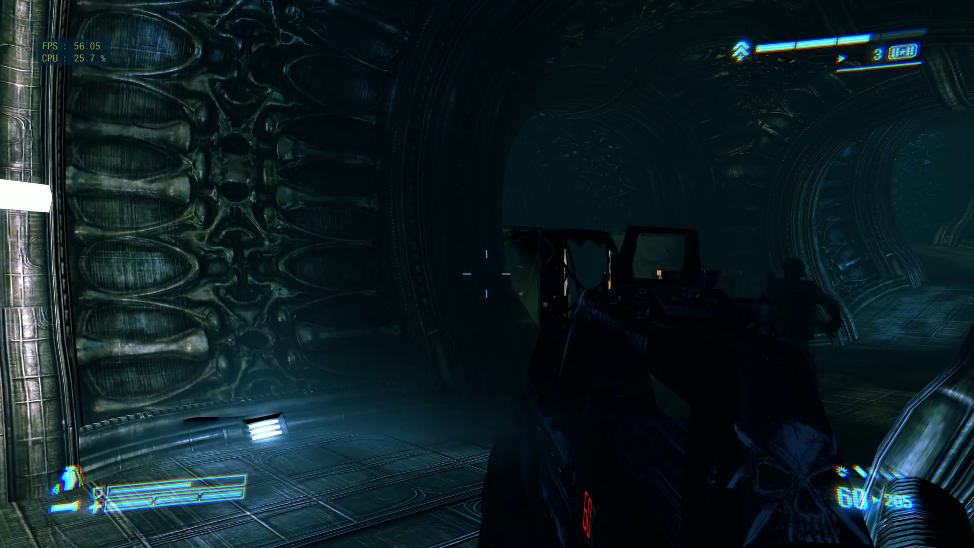
key(w)
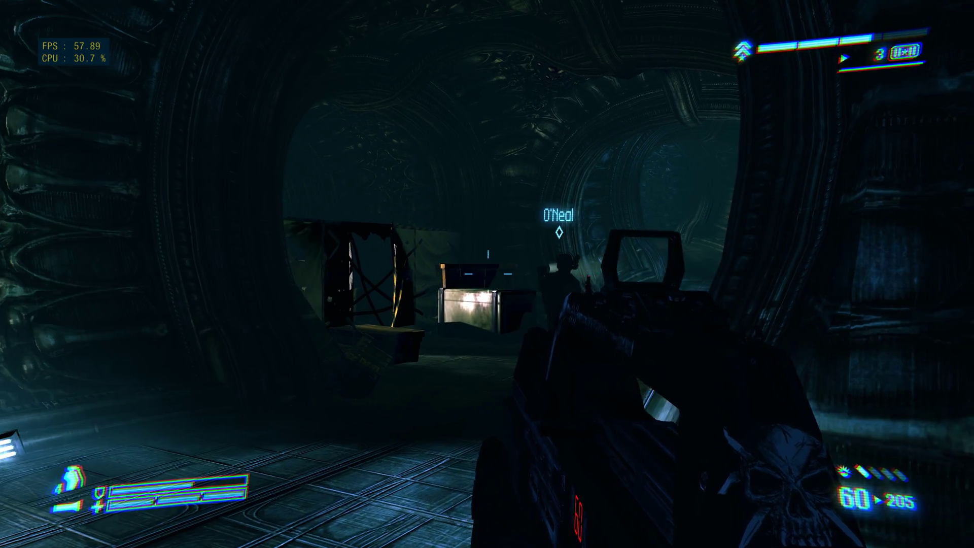
key(w)
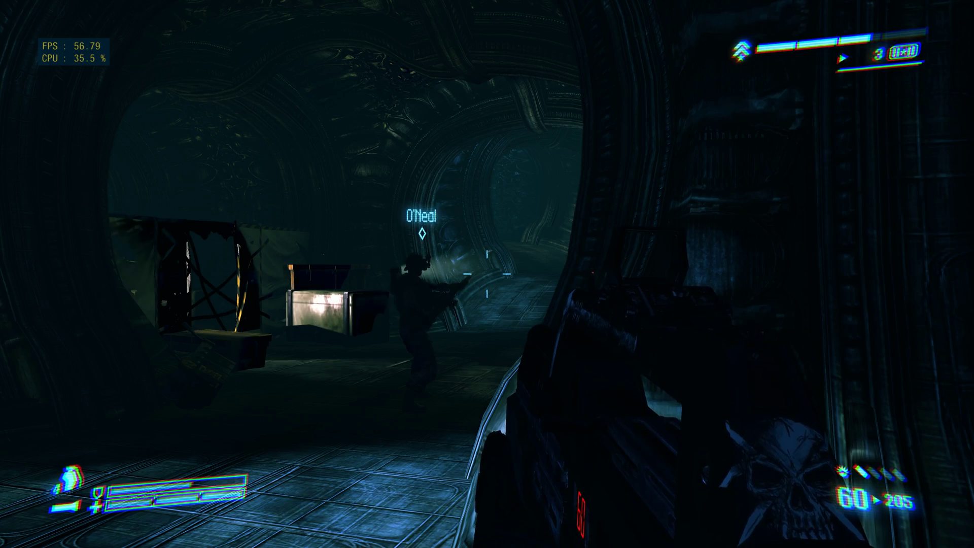
key(w)
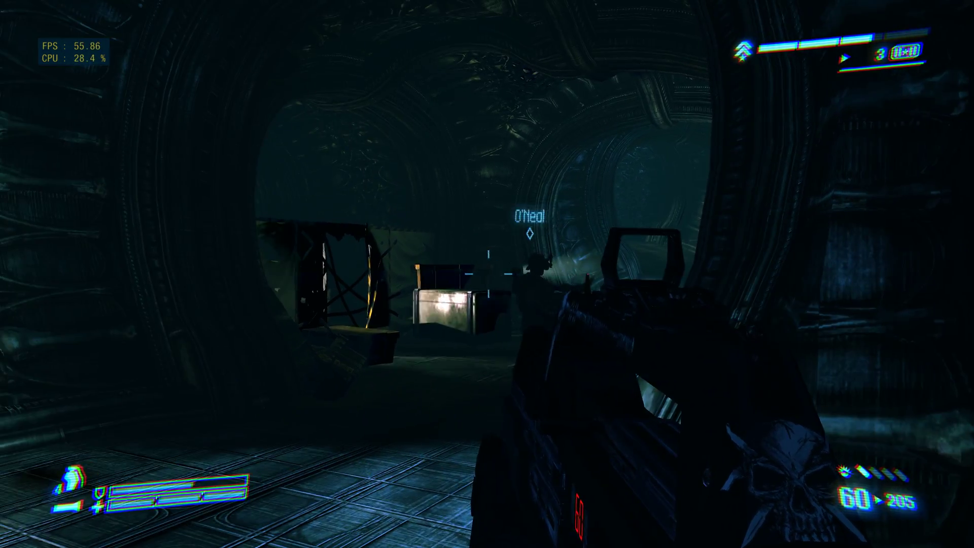
key(w)
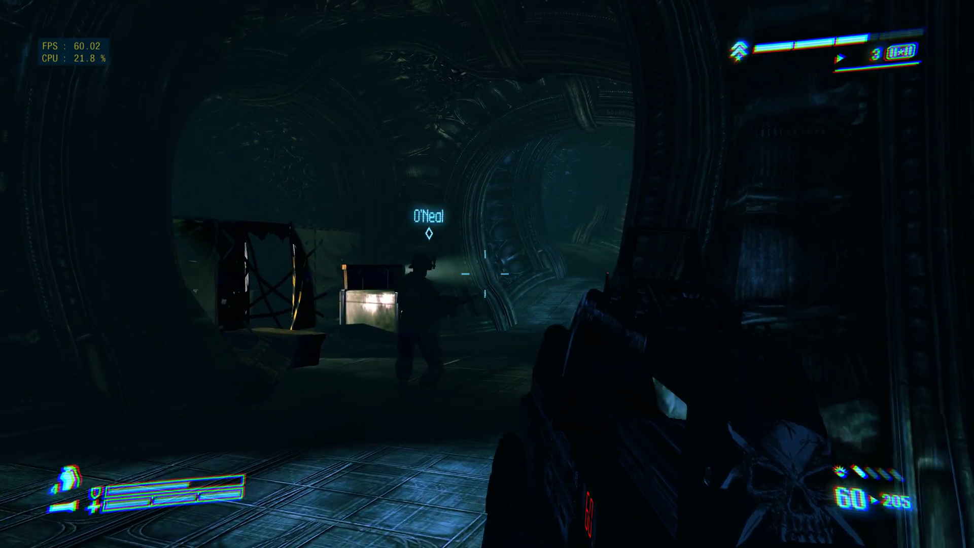
key(w)
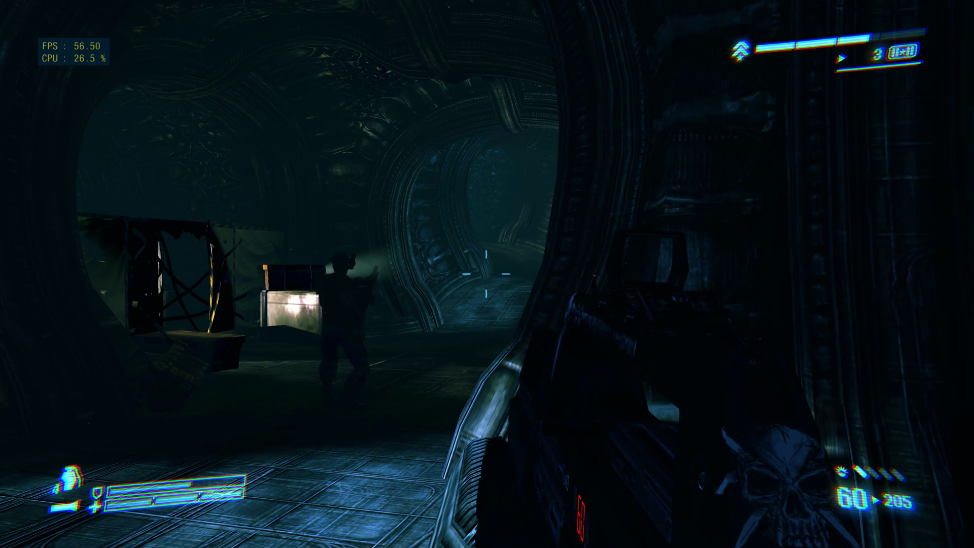
key(w)
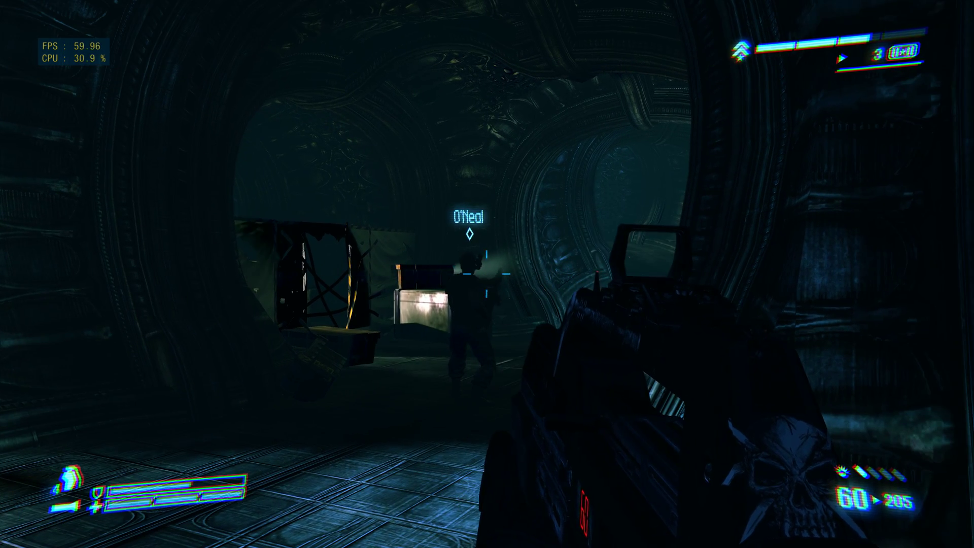
key(w)
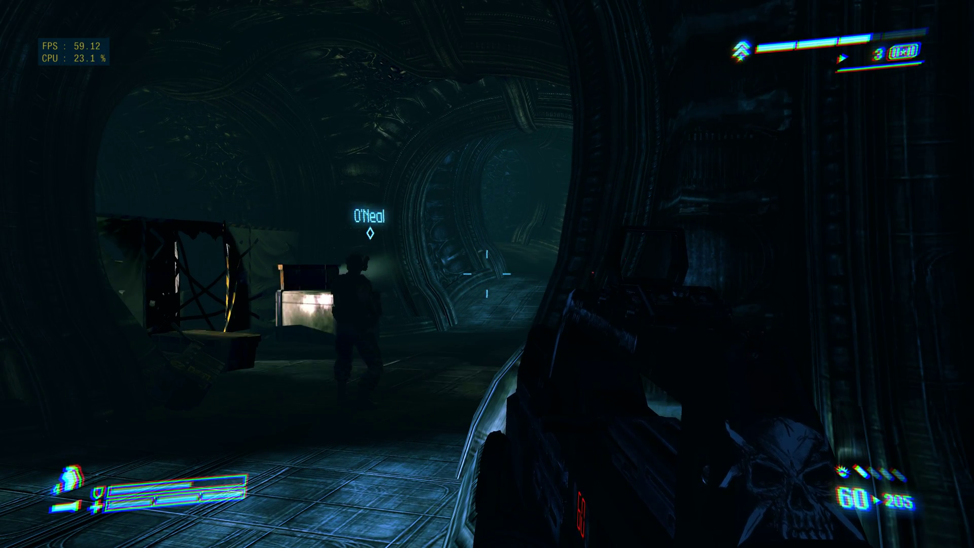